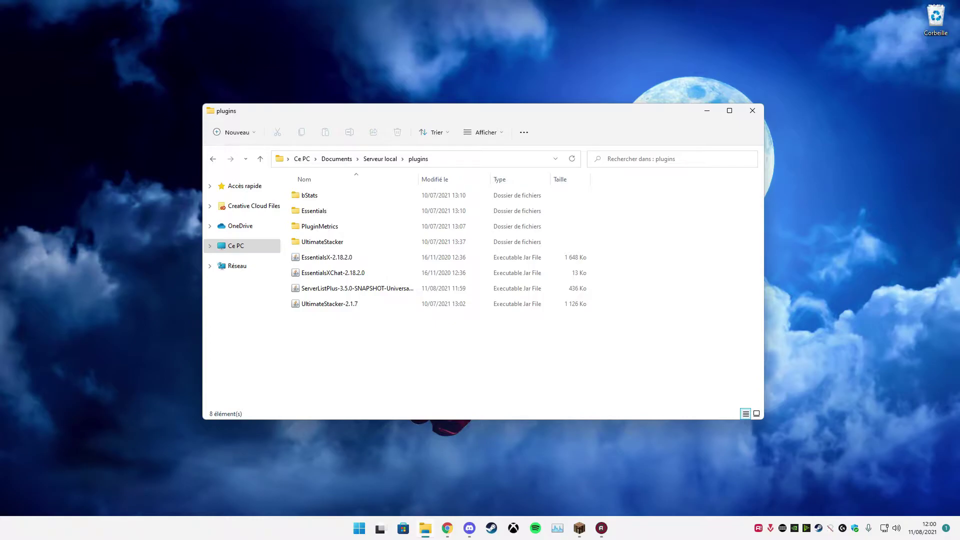
# - Go up to the Serveur local folder in File Explorer and run start_serveur to launch the Minecraft server
pyautogui.hotkey('alt', 'Tab')
pyautogui.click(385, 159)
pyautogui.scroll(-2, 384, 314)
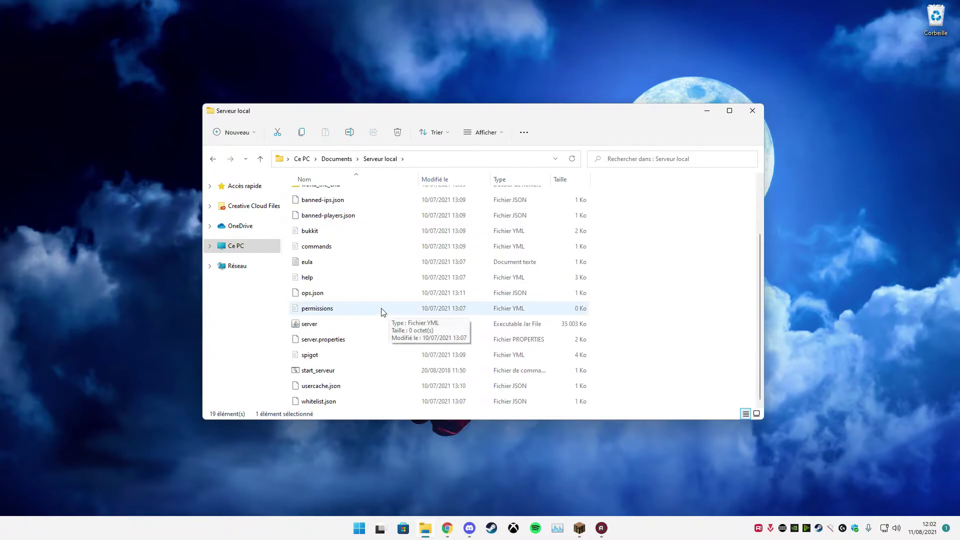
pyautogui.doubleClick(317, 371)
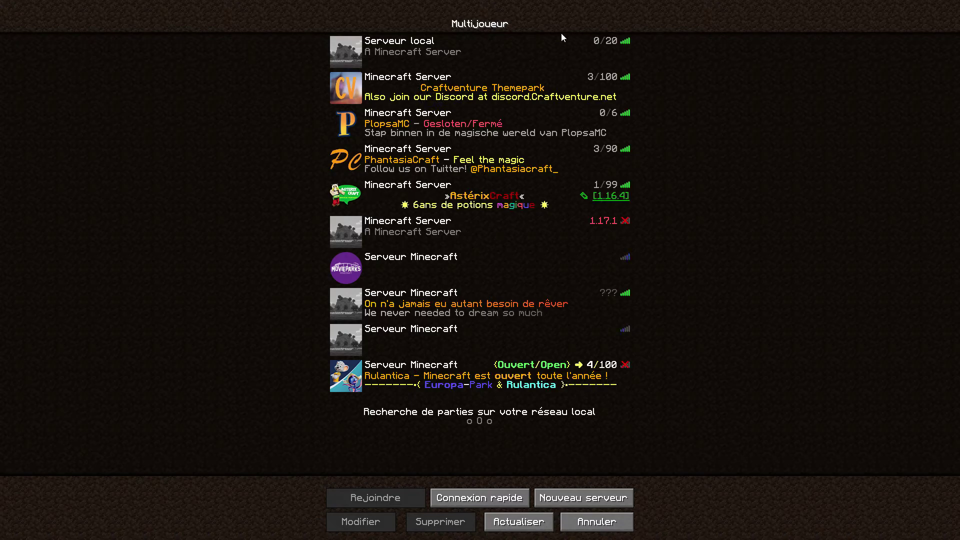
# - Run the command "slp enable" in the Minecraft server console to enable ServerListPlus
pyautogui.click(483, 44)
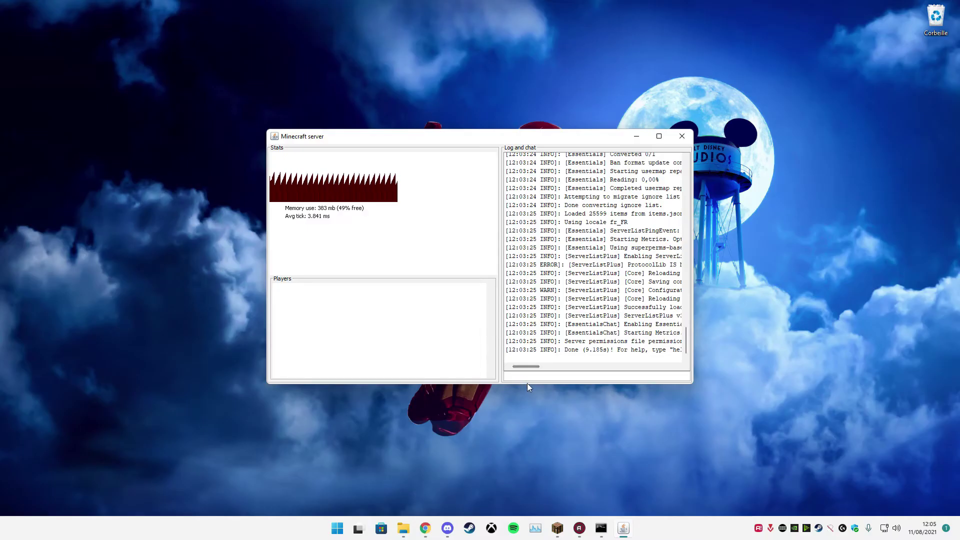
pyautogui.write('lp enabv')
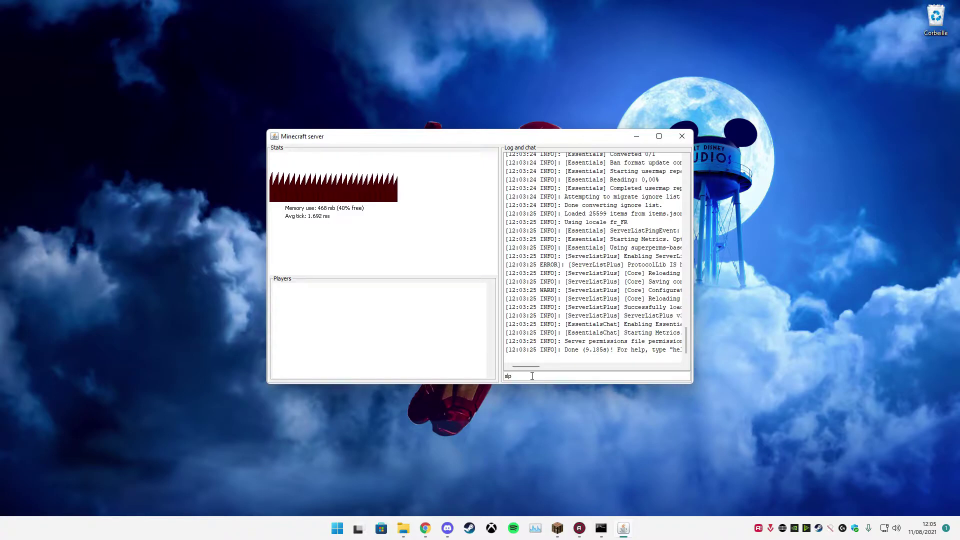
pyautogui.press('BackSpace')
pyautogui.write('le')
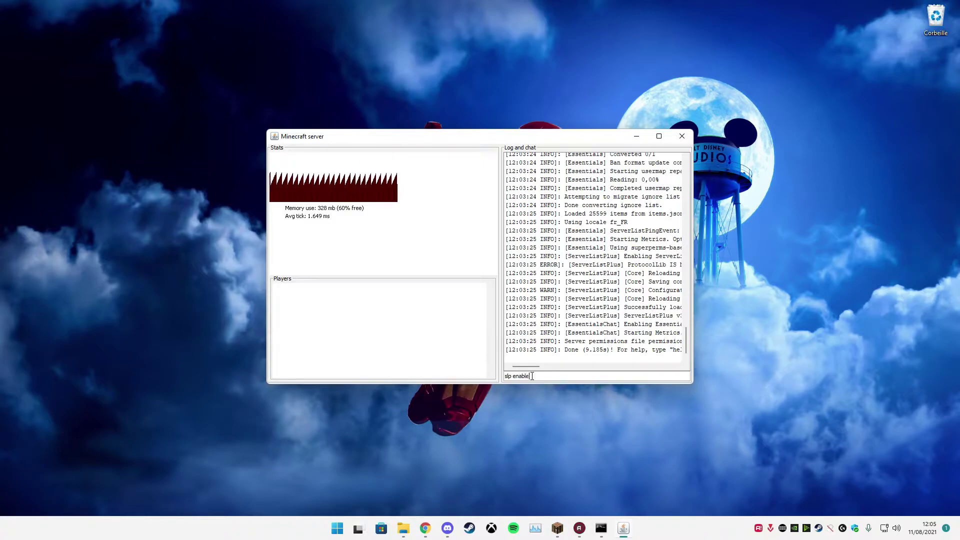
pyautogui.press('Return')
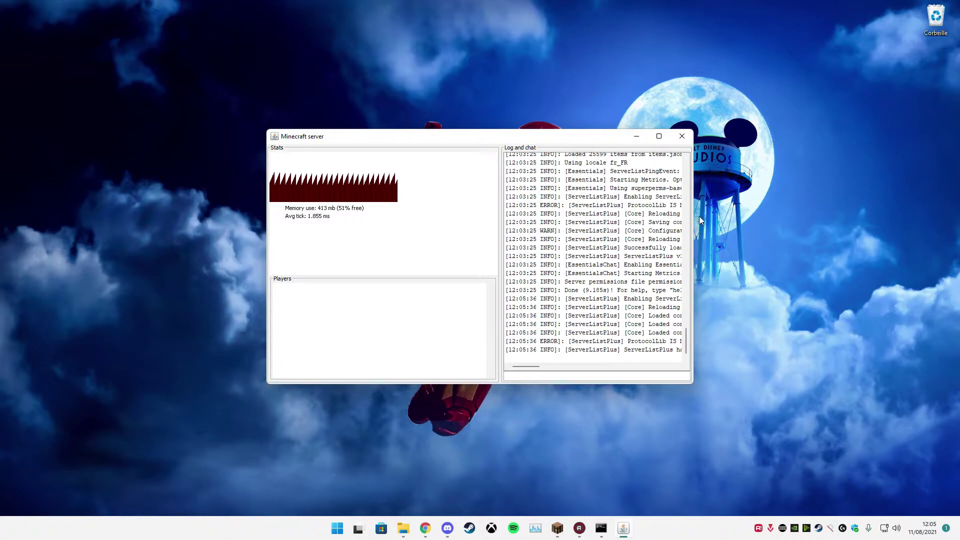
# - Move and widen the server console window and examine the ServerListPlus log lines about ProtocolLib
pyautogui.moveTo(693, 216); pyautogui.dragTo(879, 214)
pyautogui.moveTo(613, 144); pyautogui.dragTo(495, 126)
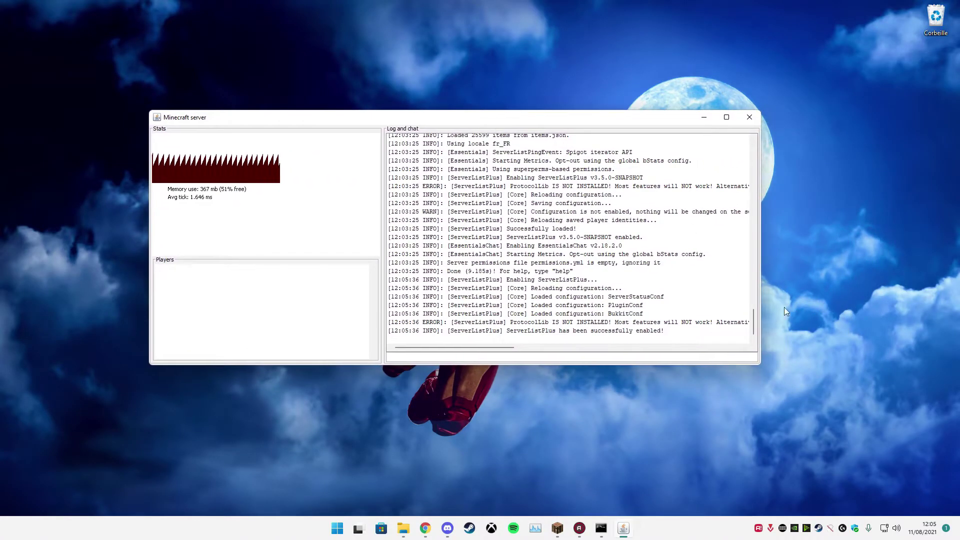
pyautogui.moveTo(761, 298); pyautogui.dragTo(805, 300)
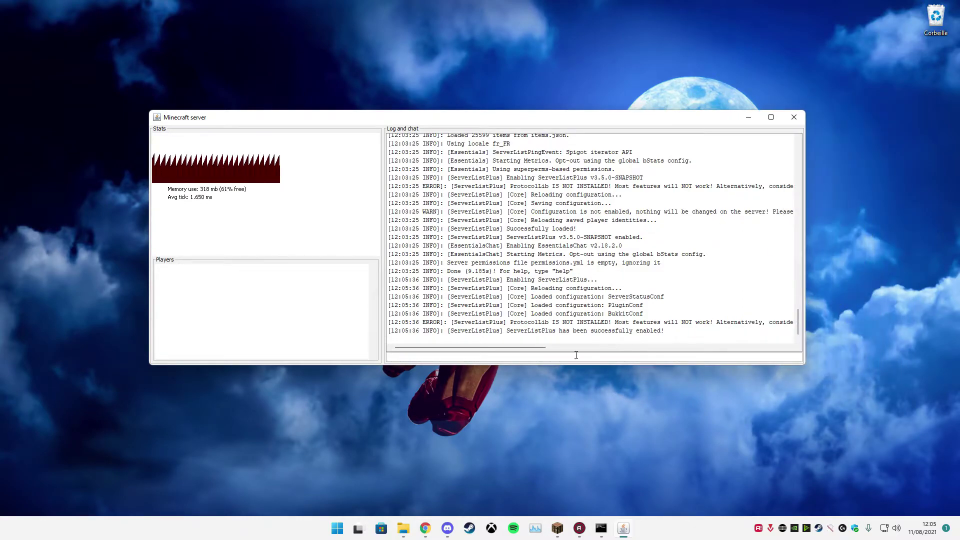
pyautogui.doubleClick(530, 322)
pyautogui.click(530, 325)
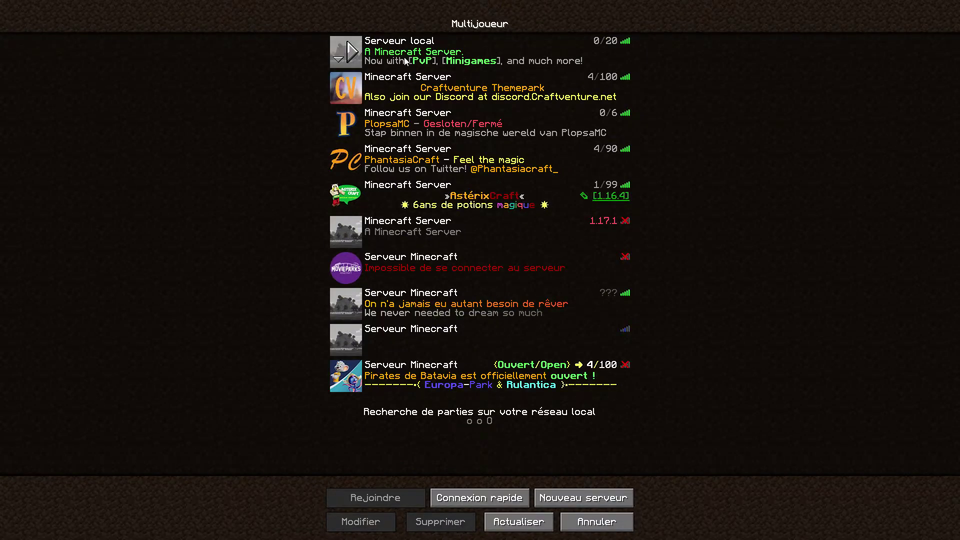
# - Check the description and player-count hover message of Serveur local in Minecraft's multiplayer list
pyautogui.moveTo(612, 45)
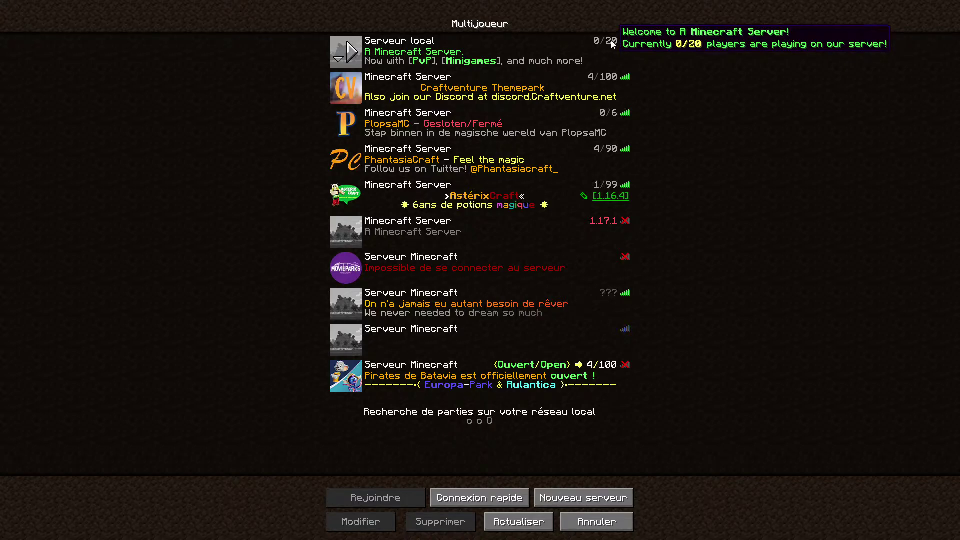
pyautogui.click(494, 45)
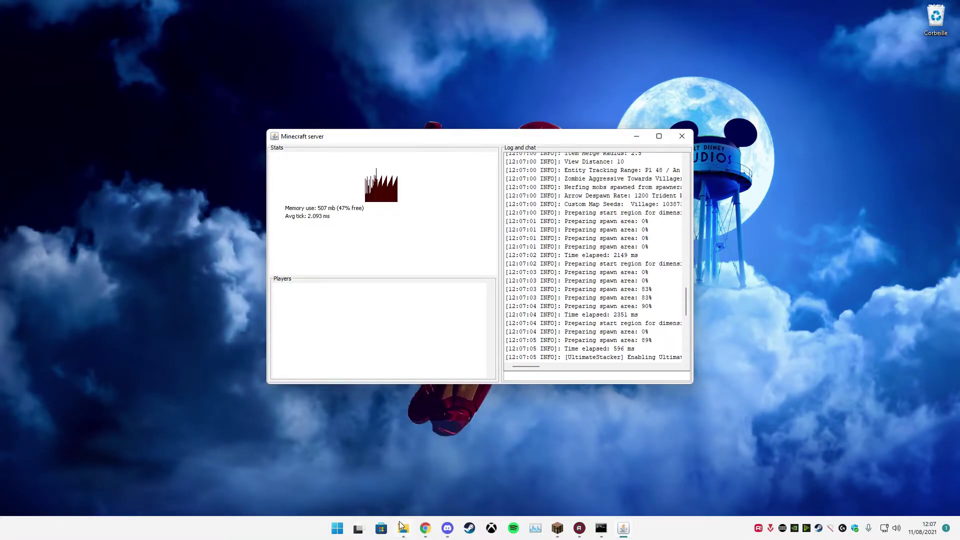
# - Open the ServerListPlus YML configuration file from the server's plugins/ServerListPlus folder in File Explorer
pyautogui.click(403, 528)
pyautogui.scroll(2, 326, 223)
pyautogui.doubleClick(326, 210)
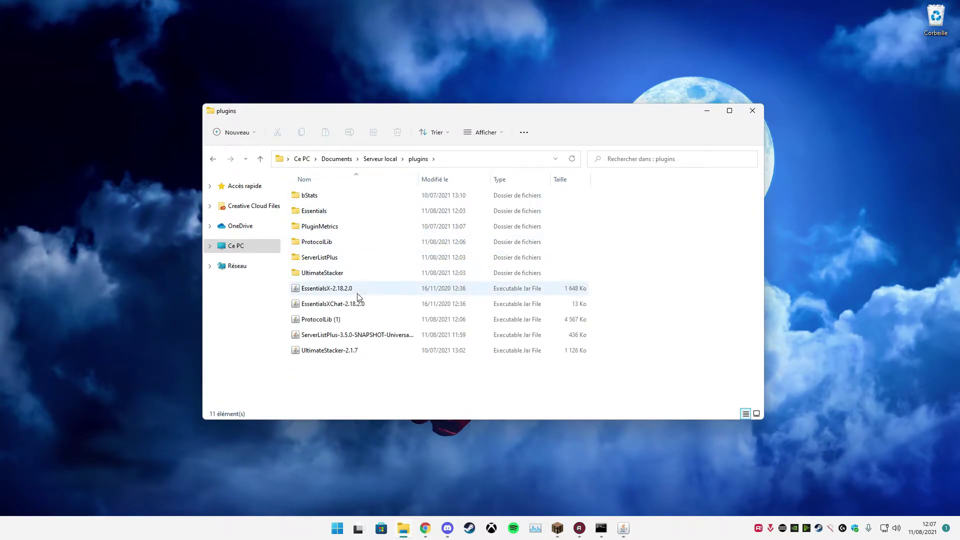
pyautogui.doubleClick(310, 260)
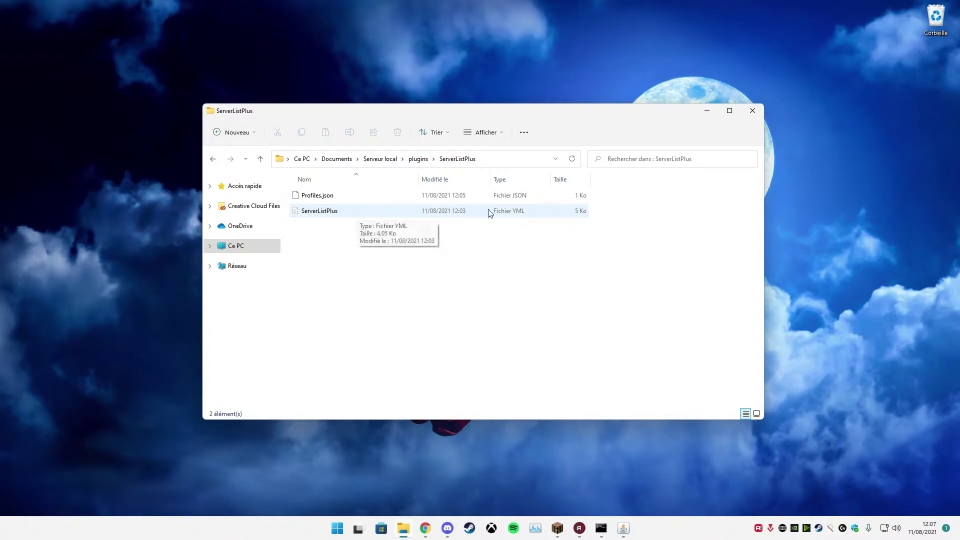
pyautogui.click(309, 214)
pyautogui.doubleClick(314, 211)
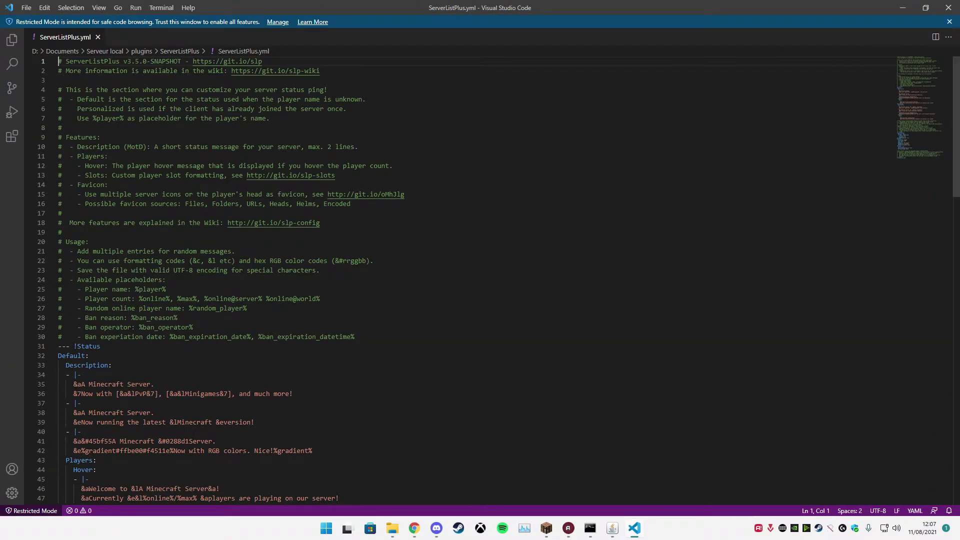
# - Look through the Status, Plugin and Bukkit sections of ServerListPlus.yml and examine the Default descriptions
pyautogui.click(214, 125)
pyautogui.scroll(-5, 225, 140)
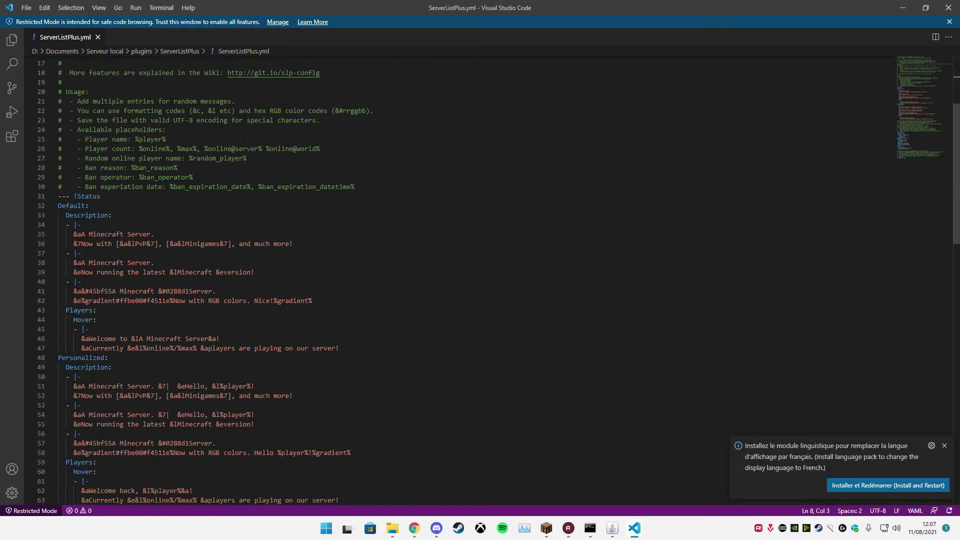
pyautogui.scroll(-10, 286, 150)
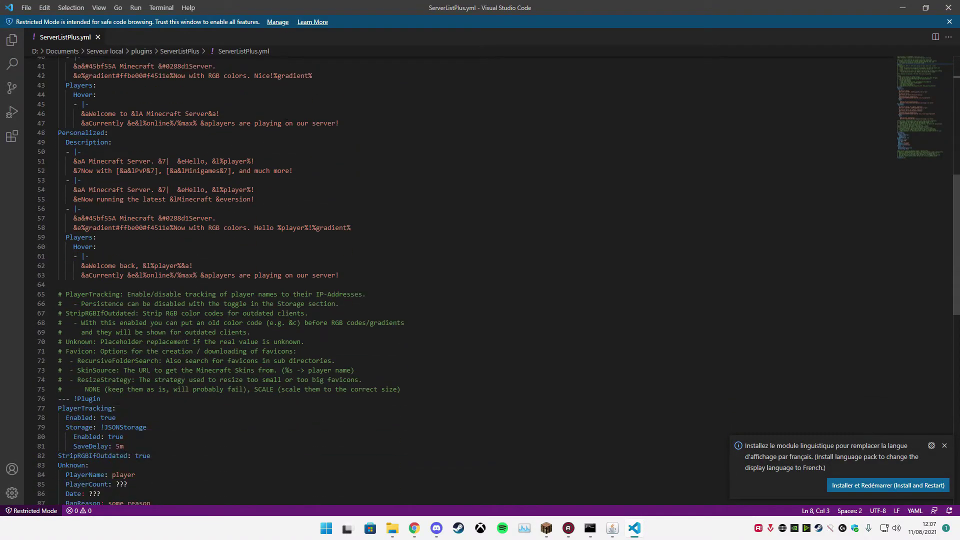
pyautogui.scroll(-4, 252, 165)
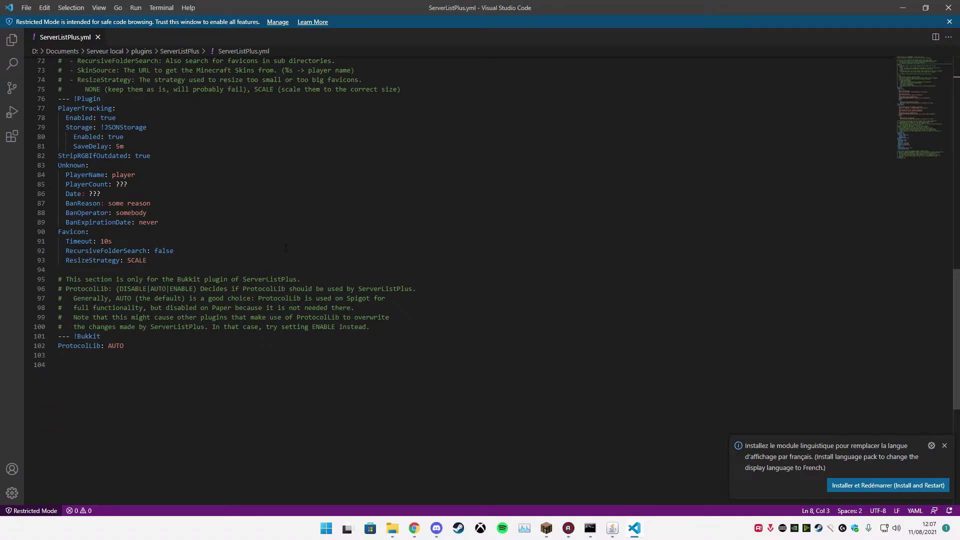
pyautogui.scroll(18, 274, 246)
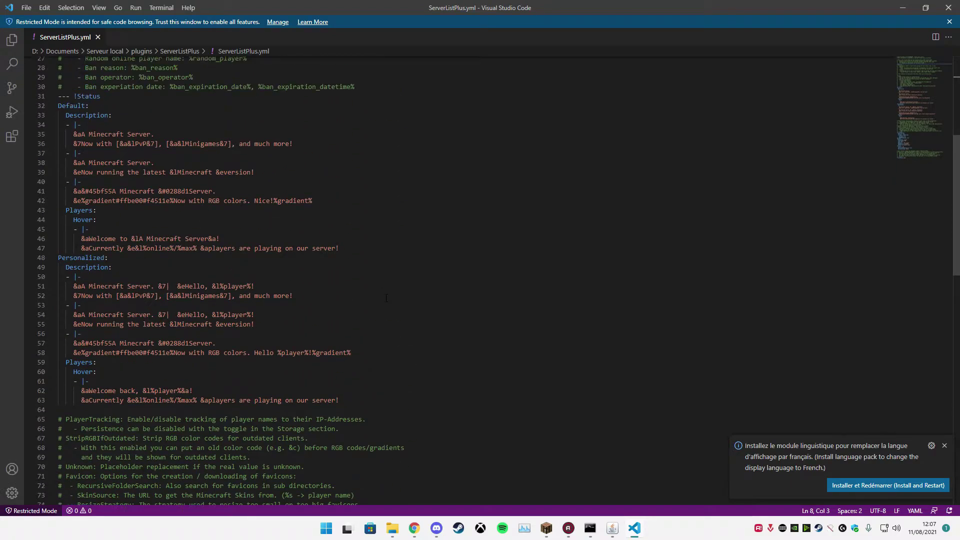
pyautogui.moveTo(315, 300); pyautogui.dragTo(32, 291)
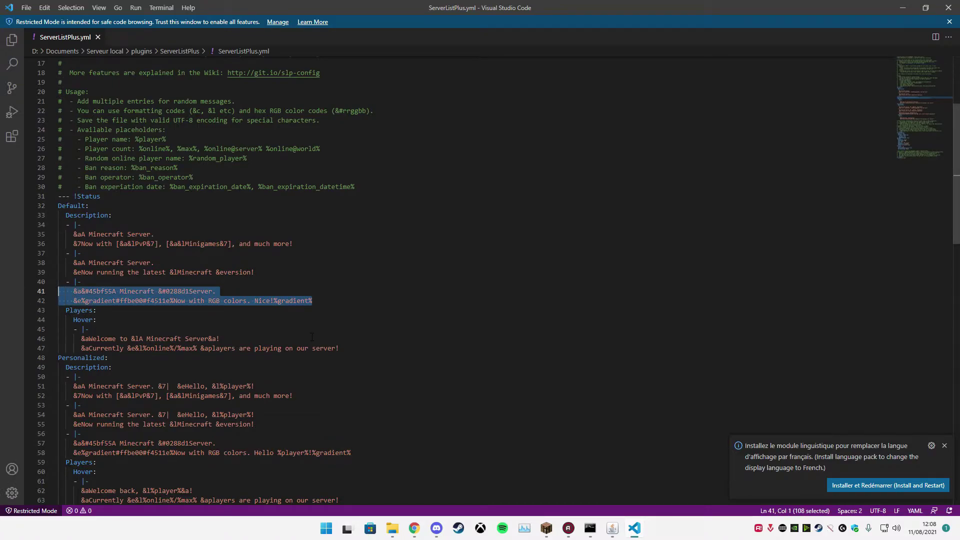
pyautogui.click(186, 234)
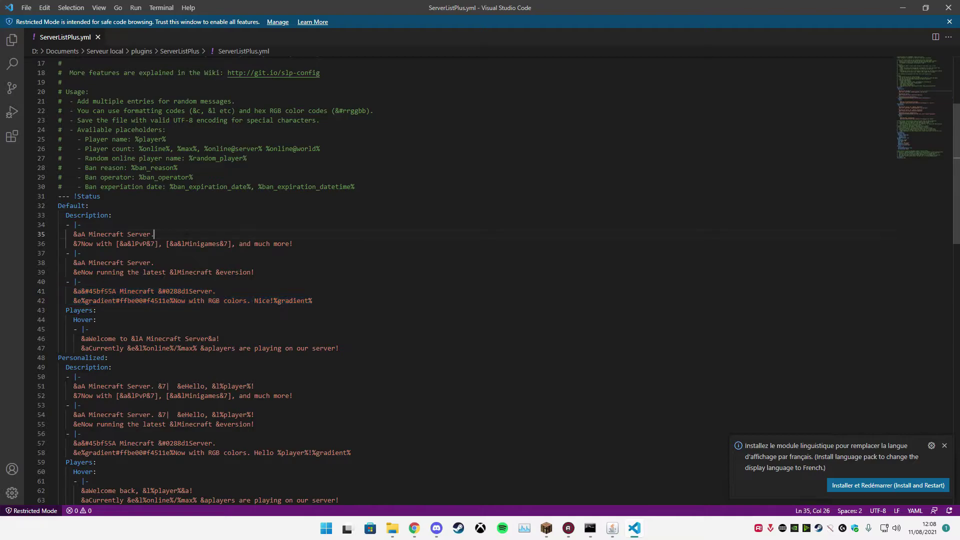
# - Delete the second and third Description entries of the Default section, keeping only the first
pyautogui.moveTo(313, 301); pyautogui.dragTo(42, 264)
pyautogui.press('BackSpace')
pyautogui.press('BackSpace')
pyautogui.press('BackSpace')
pyautogui.press('BackSpace')
pyautogui.press('BackSpace')
pyautogui.press('BackSpace')
pyautogui.press('BackSpace')
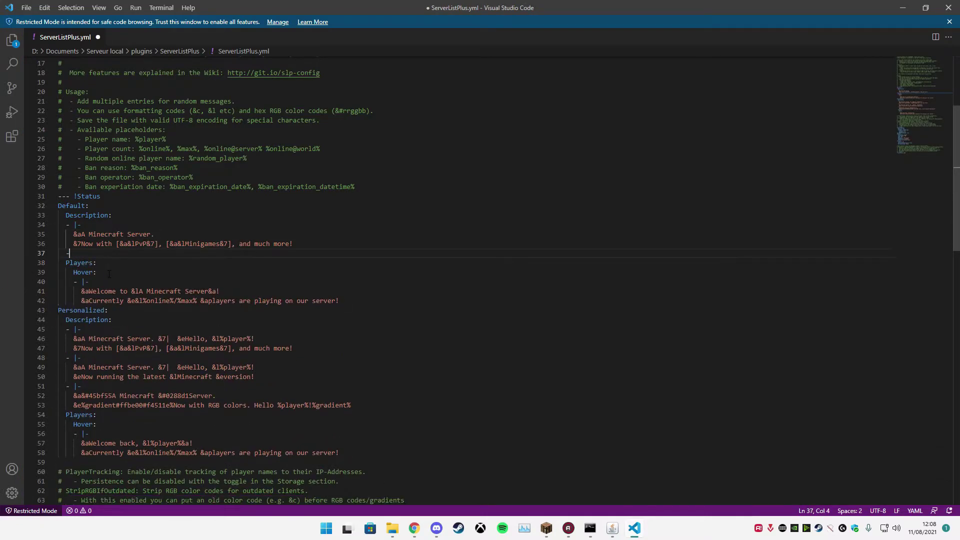
pyautogui.press('BackSpace')
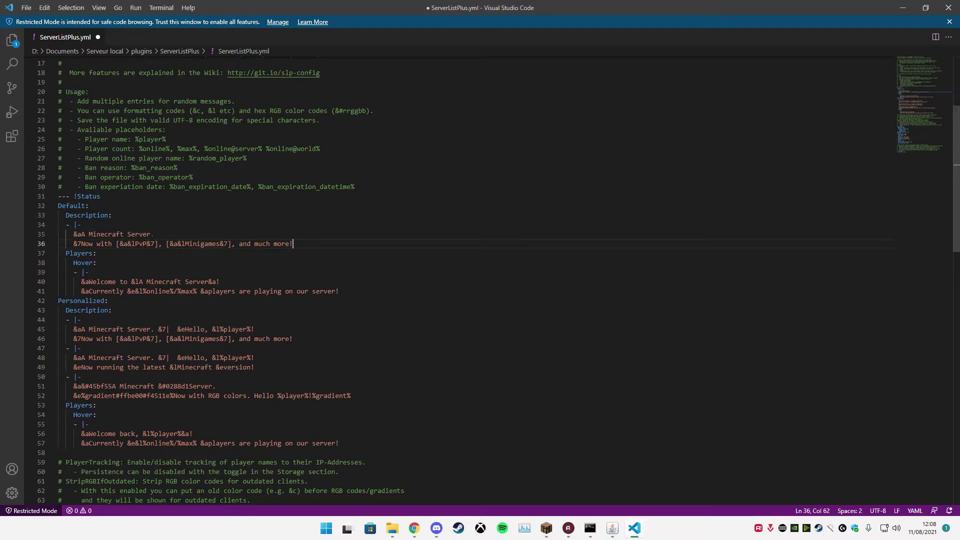
# - Delete the second and third Description entries of the Personalized section, keeping only the first
pyautogui.moveTo(377, 399); pyautogui.dragTo(30, 350)
pyautogui.press('BackSpace')
pyautogui.press('BackSpace')
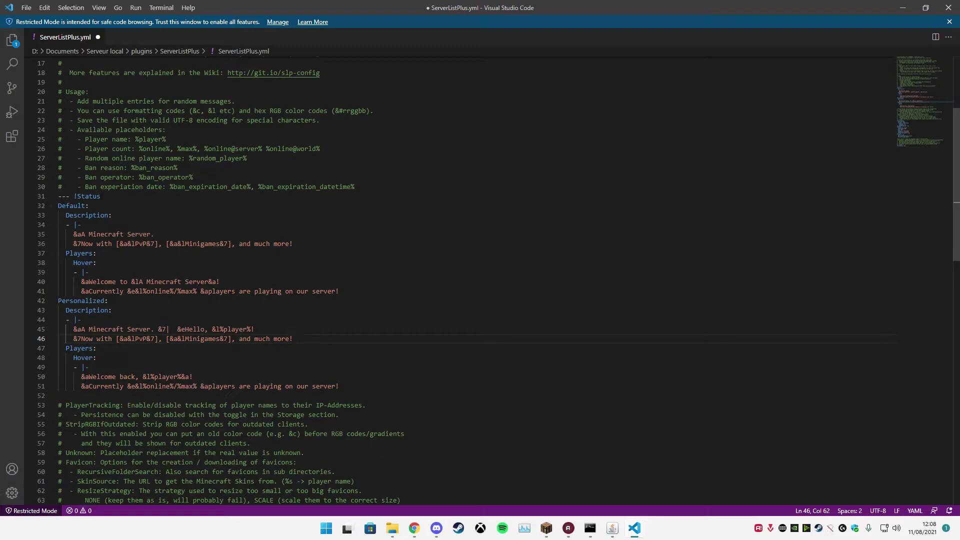
# - Replace the Personalized section's two-line hover message with the single line "&aBienvenue &e%player% &a!"
pyautogui.moveTo(347, 385); pyautogui.dragTo(50, 388)
pyautogui.press('BackSpace')
pyautogui.press('BackSpace')
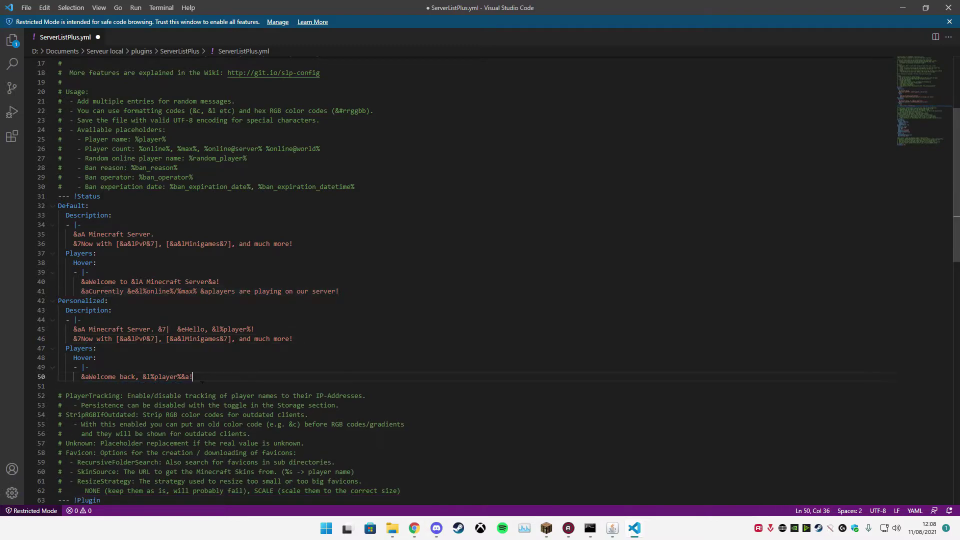
pyautogui.moveTo(189, 376); pyautogui.dragTo(88, 377)
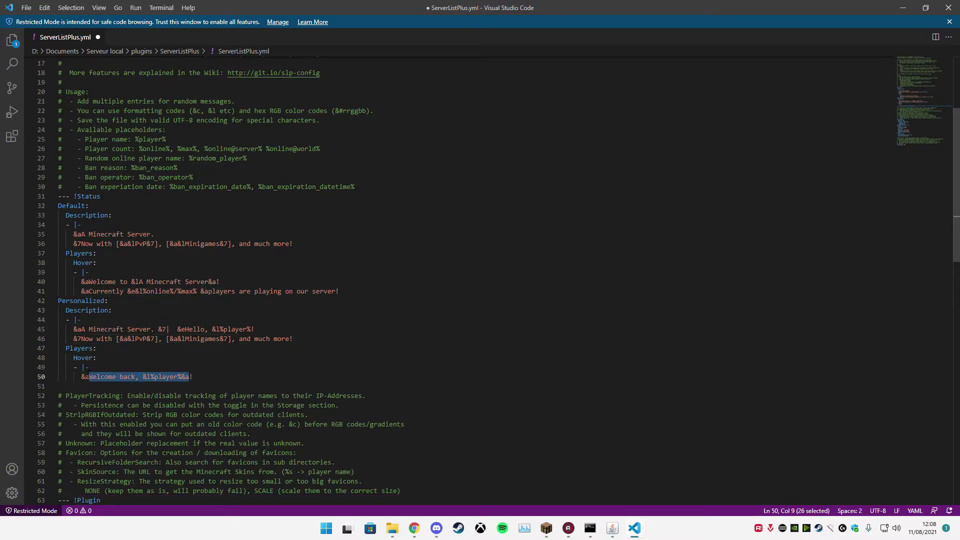
pyautogui.press('BackSpace')
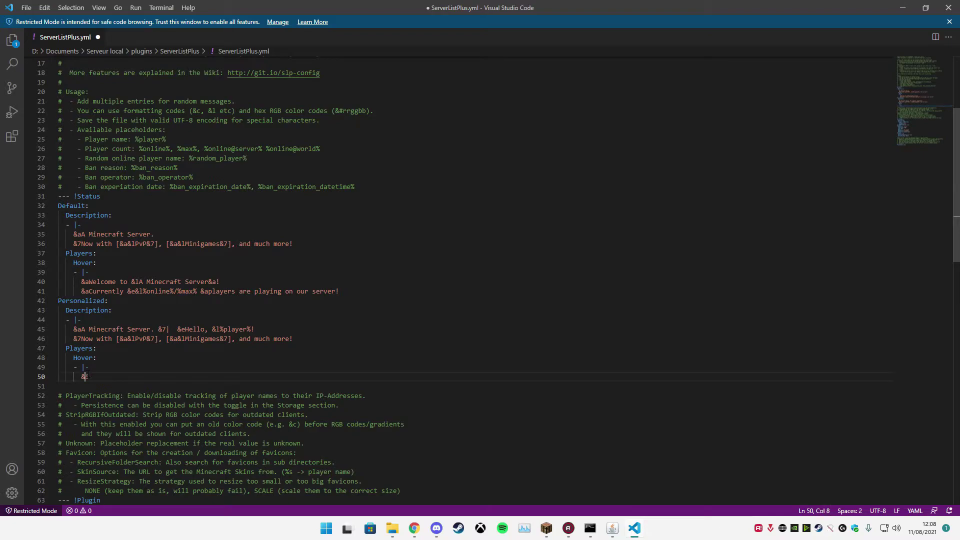
pyautogui.write('aBienvenue &e%player% &a')
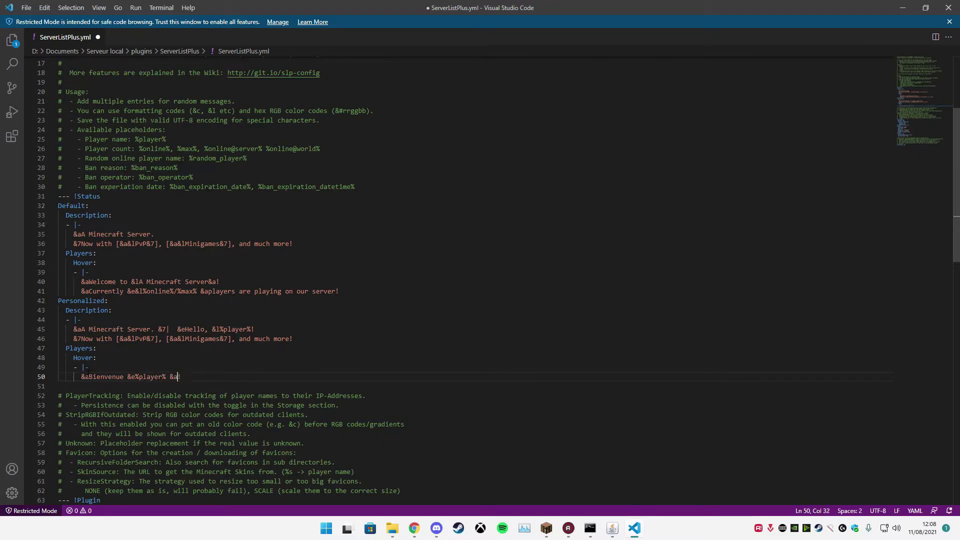
pyautogui.press('Up')
pyautogui.moveTo(58, 300); pyautogui.dragTo(285, 349)
pyautogui.moveTo(58, 206); pyautogui.dragTo(339, 291)
pyautogui.click(336, 292)
pyautogui.moveTo(98, 253); pyautogui.dragTo(66, 243)
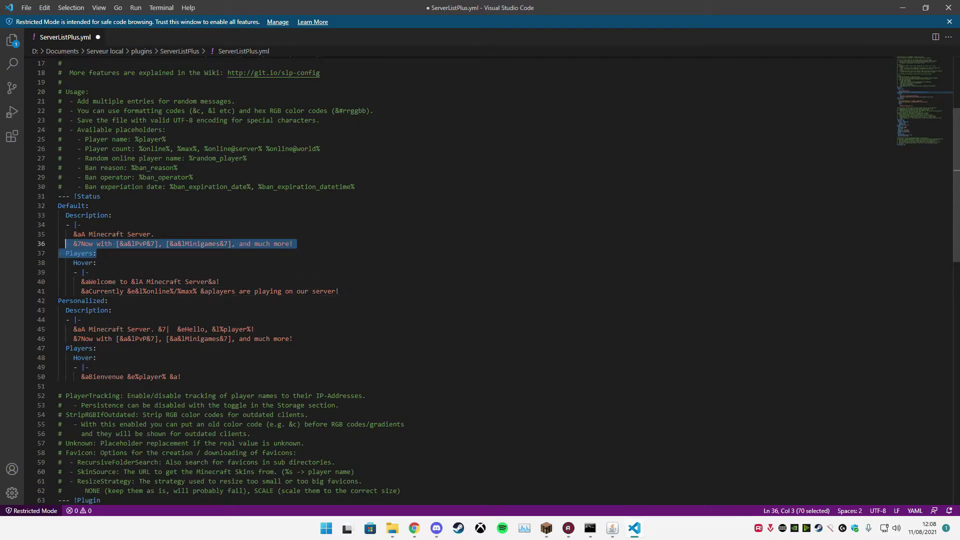
pyautogui.click(158, 254)
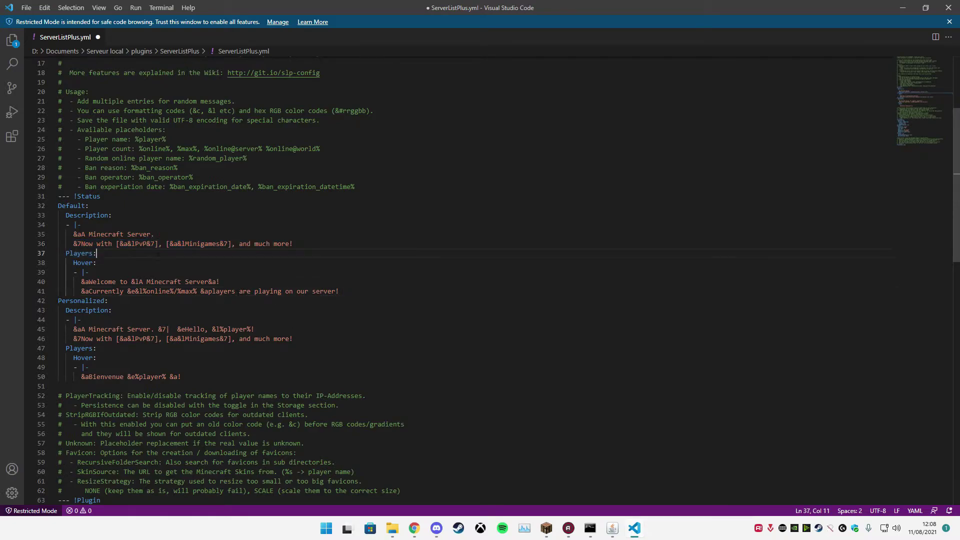
# - Copy the Personalized hover line "&aBienvenue &e%player% &a!" over the Default hover message, removing its second line
pyautogui.moveTo(182, 377); pyautogui.dragTo(81, 377)
pyautogui.hotkey('ctrl', 'c')
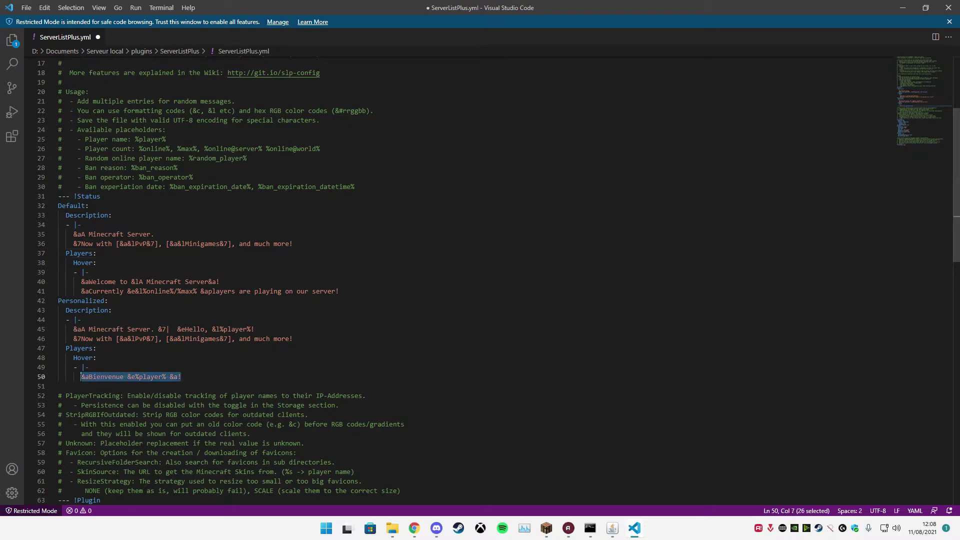
pyautogui.moveTo(58, 301); pyautogui.dragTo(58, 291)
pyautogui.press('Delete')
pyautogui.moveTo(219, 282); pyautogui.dragTo(81, 281)
pyautogui.hotkey('ctrl', 'v')
pyautogui.press('Down')
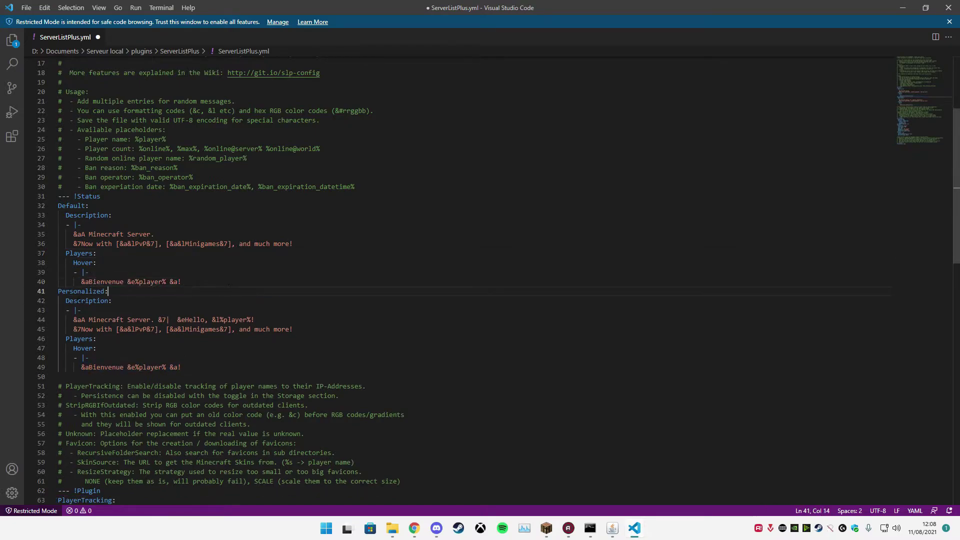
# - Place the cursor at the end of the first Default description line, "&aA Minecraft Server."
pyautogui.click(169, 273)
pyautogui.moveTo(74, 234); pyautogui.dragTo(154, 234)
pyautogui.click(167, 235)
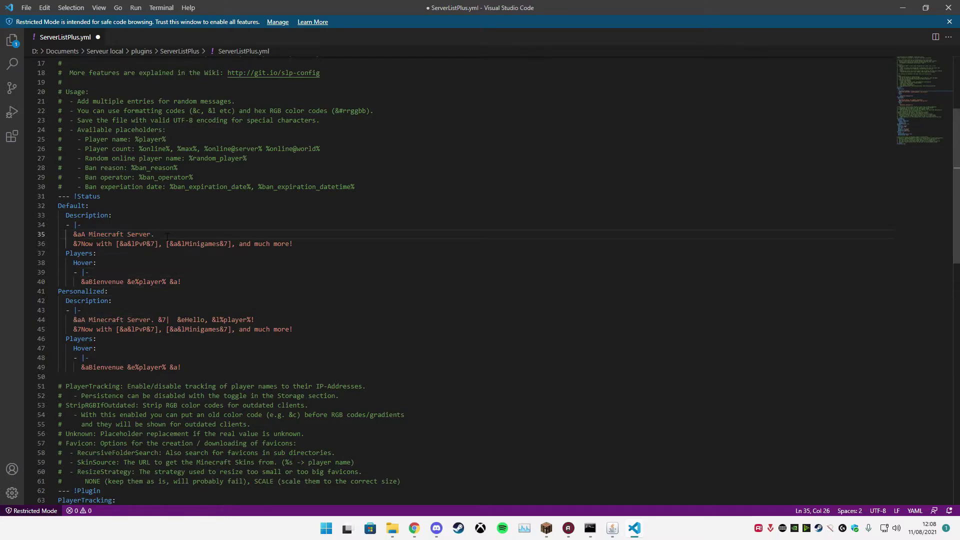